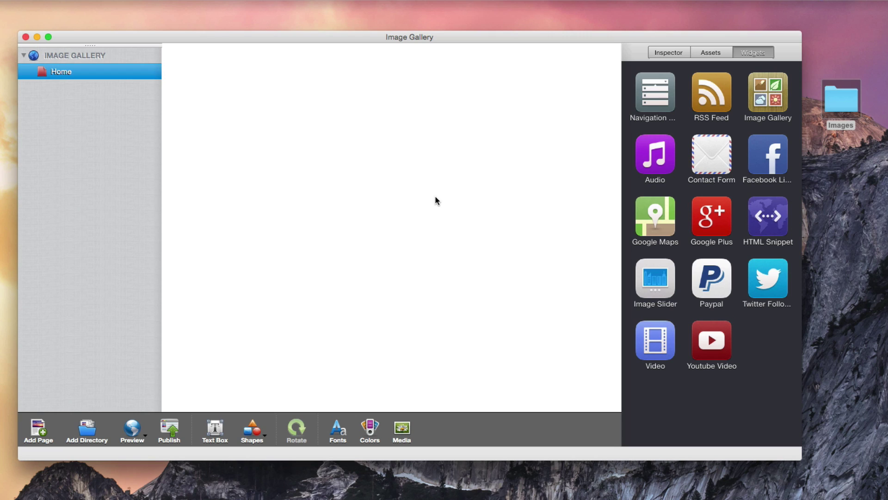
# Drag an Image Gallery widget from the Widgets tab onto the Home page canvas
pyautogui.moveTo(768, 92); pyautogui.dragTo(400, 210)
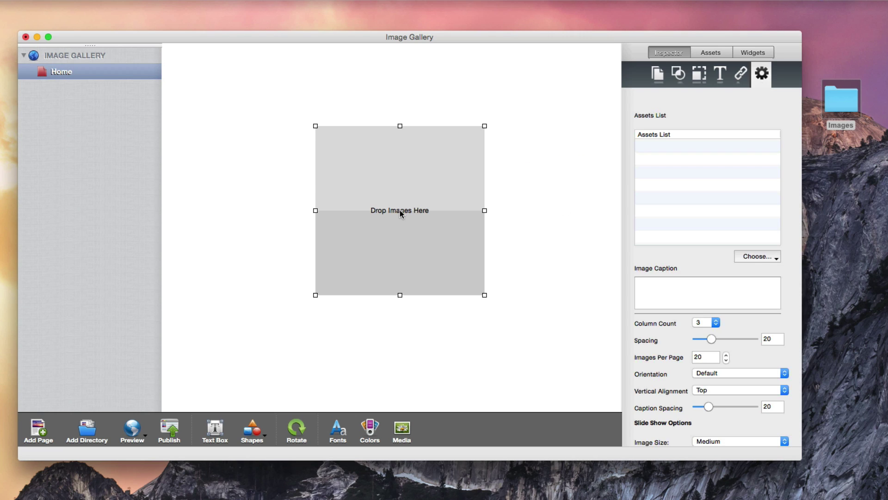
# Add dentist-parent-patient.jpg and all pictures from the desktop Images folder, accepting the resolution prompts
pyautogui.click(766, 257)
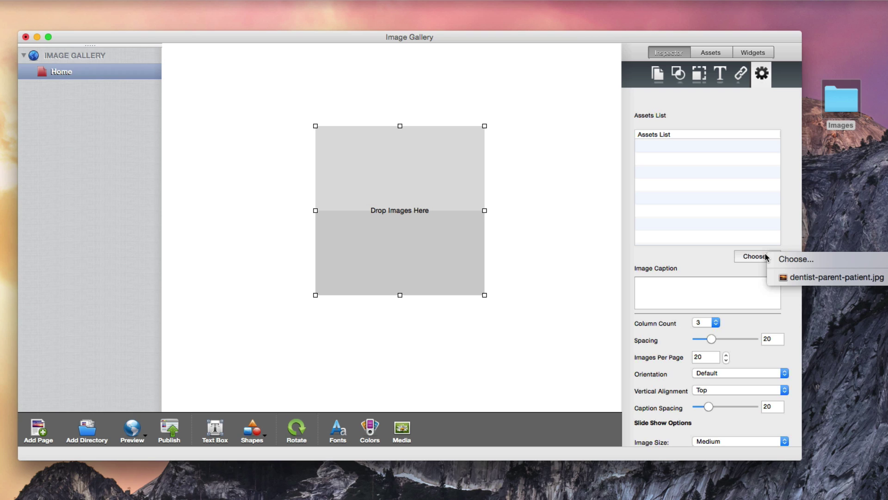
pyautogui.click(775, 277)
pyautogui.doubleClick(841, 100)
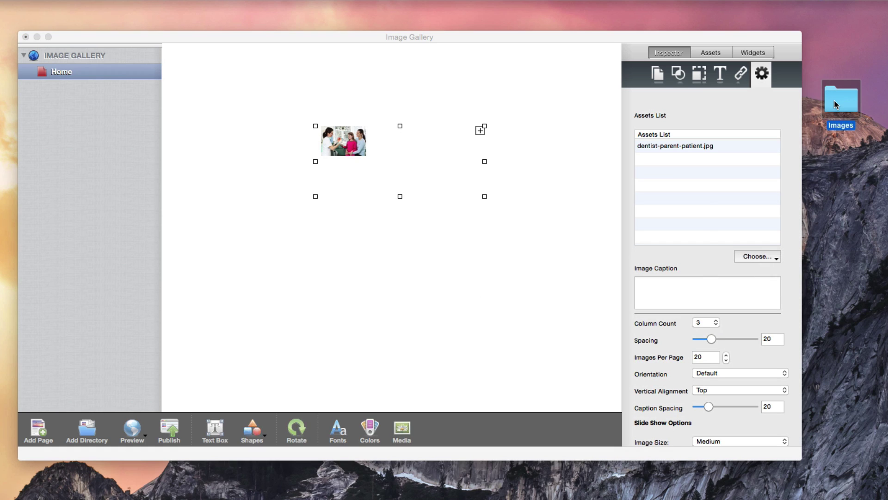
pyautogui.moveTo(517, 273); pyautogui.dragTo(429, 146)
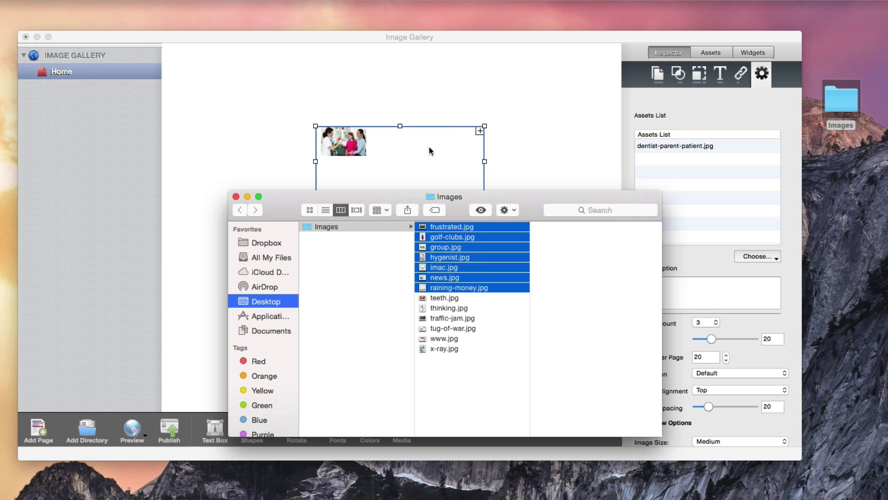
pyautogui.click(315, 171)
pyautogui.click(548, 191)
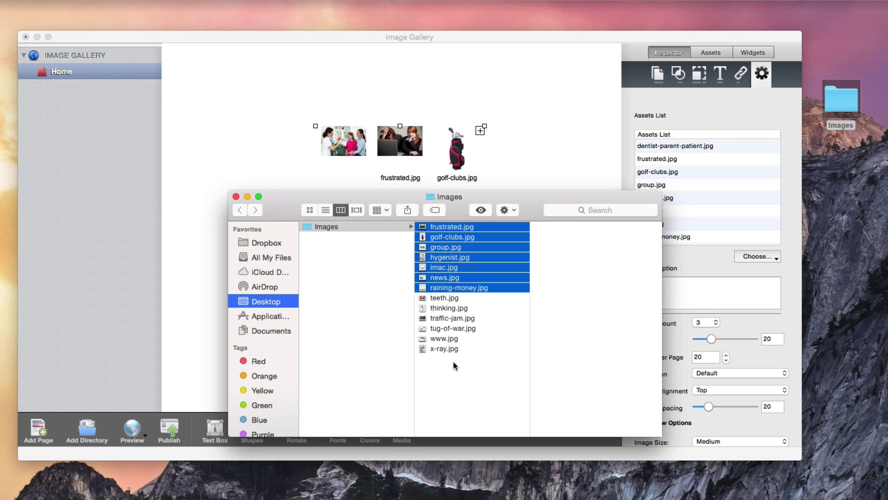
pyautogui.moveTo(454, 342); pyautogui.dragTo(731, 194)
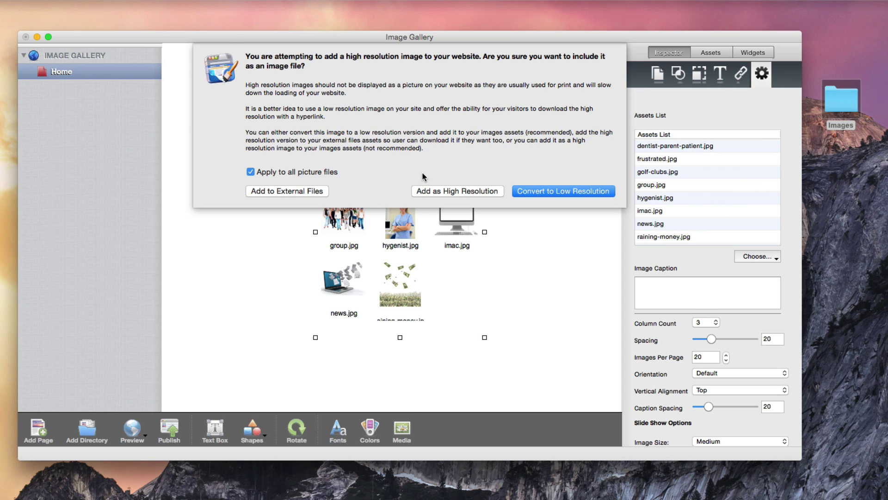
pyautogui.click(540, 190)
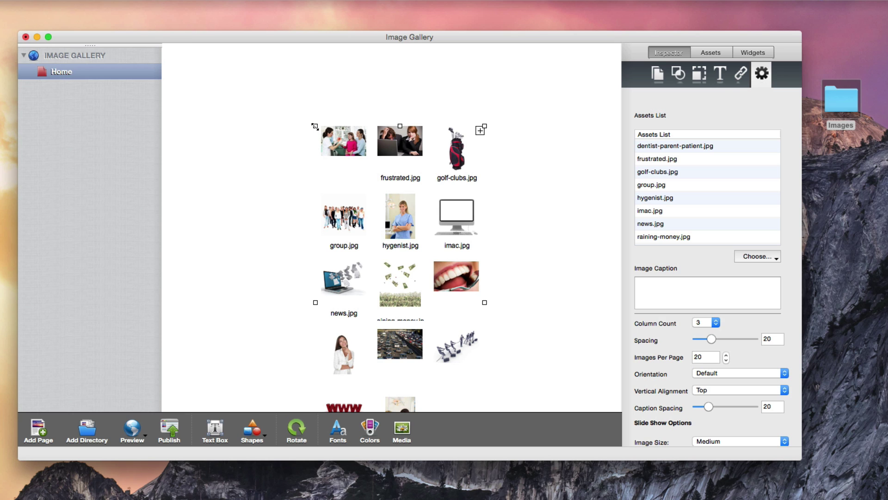
# Enlarge the gallery by its corner handle, then nudge it into position on the page
pyautogui.moveTo(315, 126); pyautogui.dragTo(245, 184)
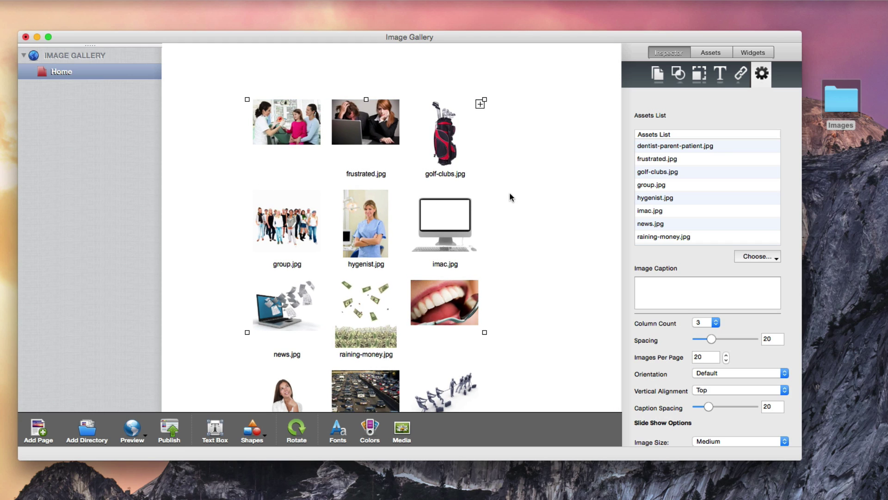
pyautogui.moveTo(480, 105); pyautogui.dragTo(496, 130)
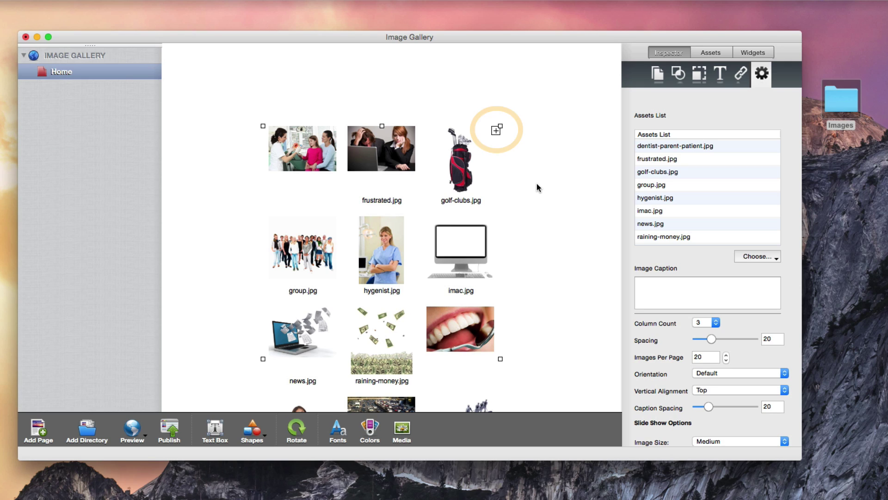
pyautogui.click(557, 189)
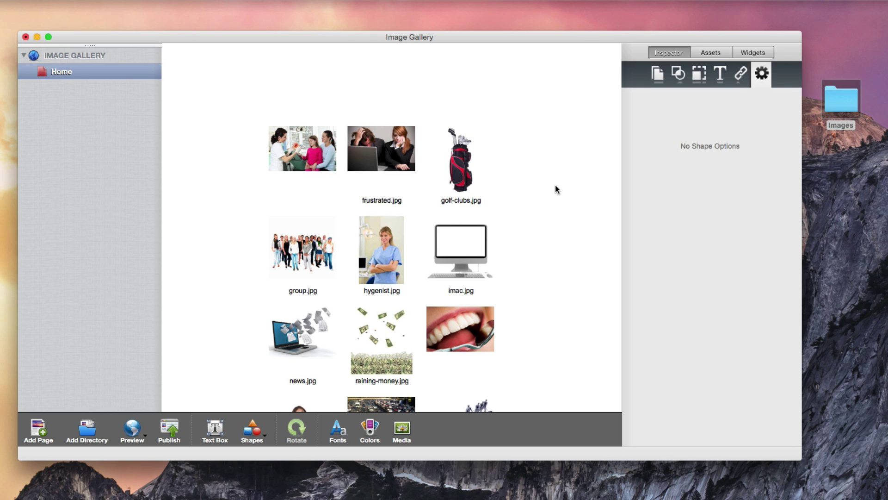
pyautogui.moveTo(342, 204)
pyautogui.mouseDown()
pyautogui.moveTo(326, 250)
pyautogui.moveTo(326, 197)
pyautogui.moveTo(349, 210)
pyautogui.mouseUp()
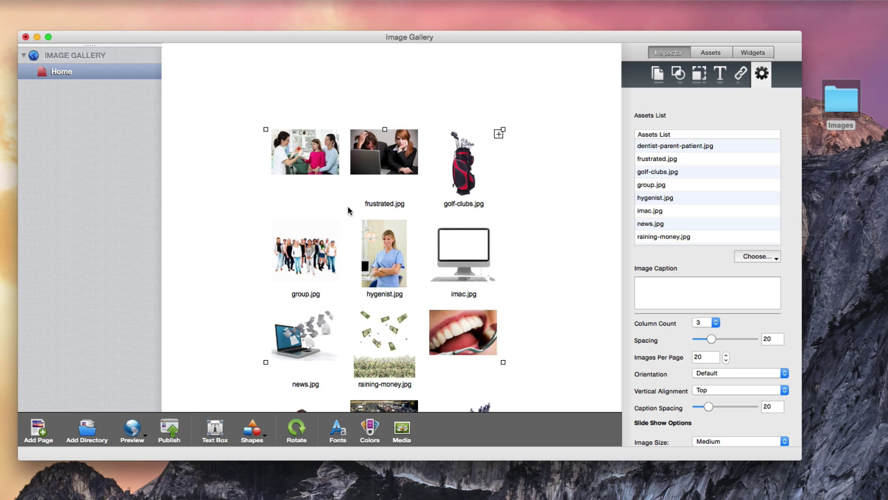
# Move dentist-parent-patient.jpg after group.jpg in the list and drag group.jpg into the middle cell
pyautogui.click(653, 147)
pyautogui.moveTo(653, 148); pyautogui.dragTo(655, 196)
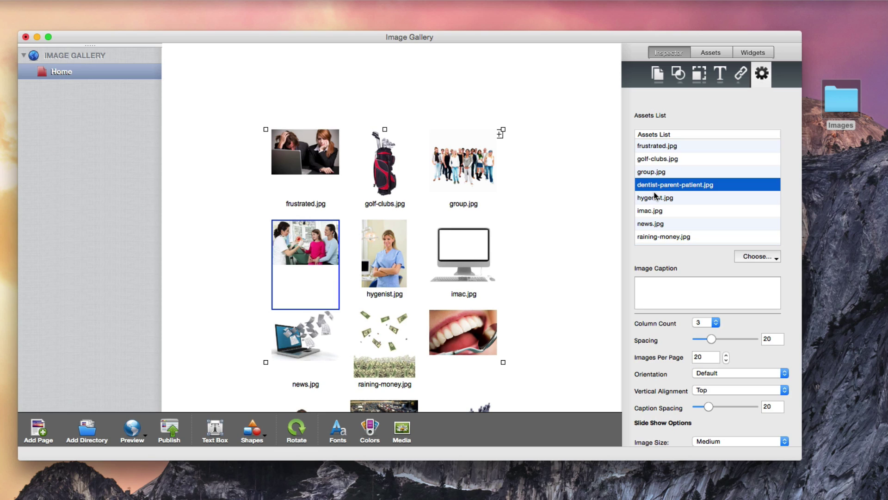
pyautogui.click(454, 162)
pyautogui.moveTo(454, 162); pyautogui.dragTo(387, 264)
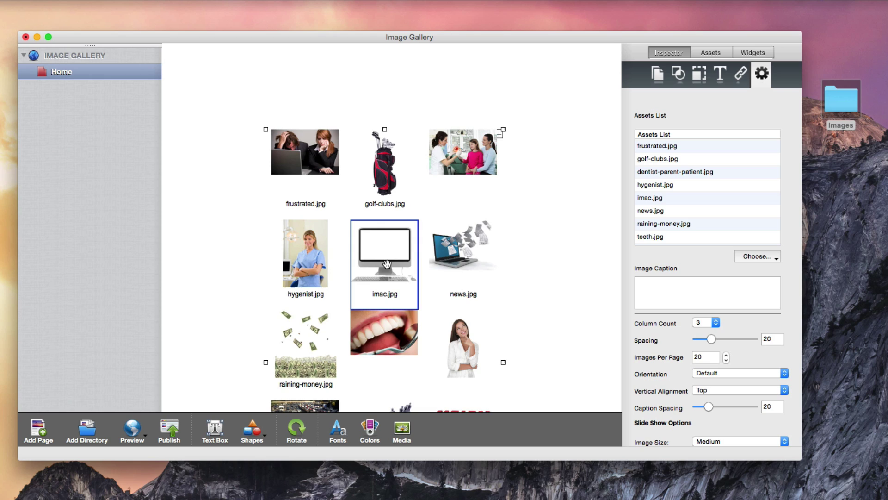
# Delete imac.jpg and news.jpg from the gallery
pyautogui.press('Delete')
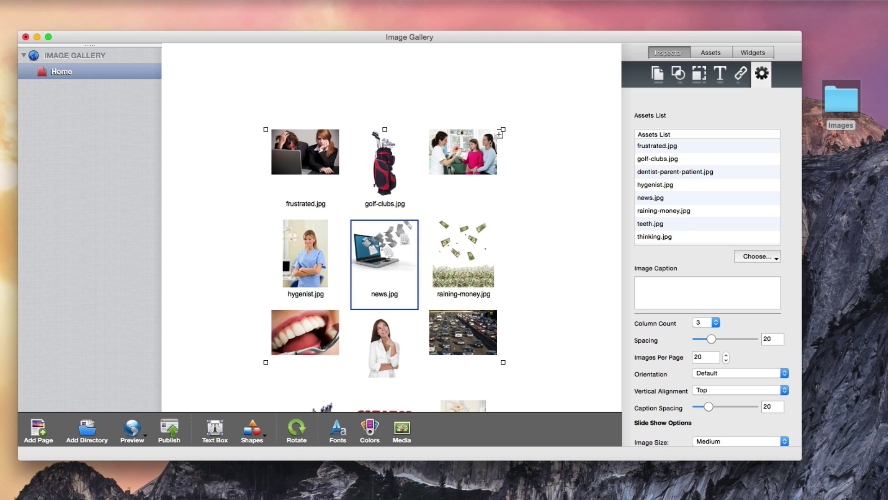
pyautogui.click(656, 198)
pyautogui.press('Delete')
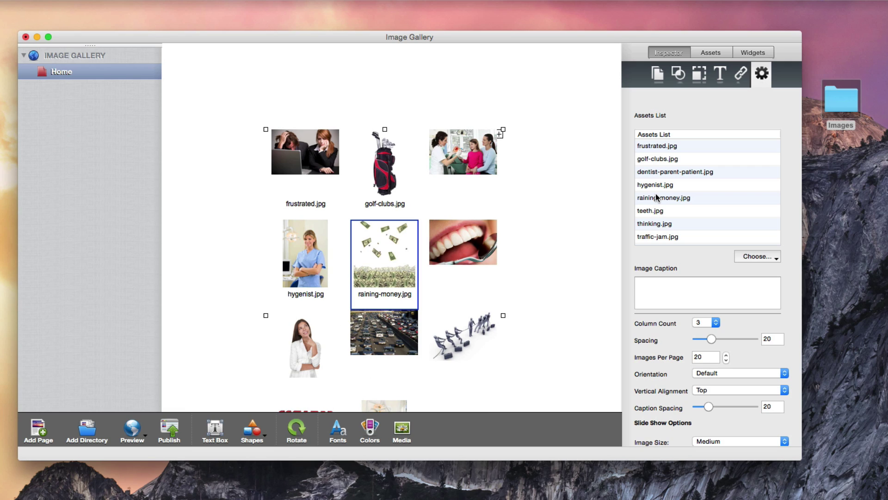
# Select raining-money.jpg and teeth.jpg, then frustrated.jpg in the Assets List
pyautogui.click(656, 197)
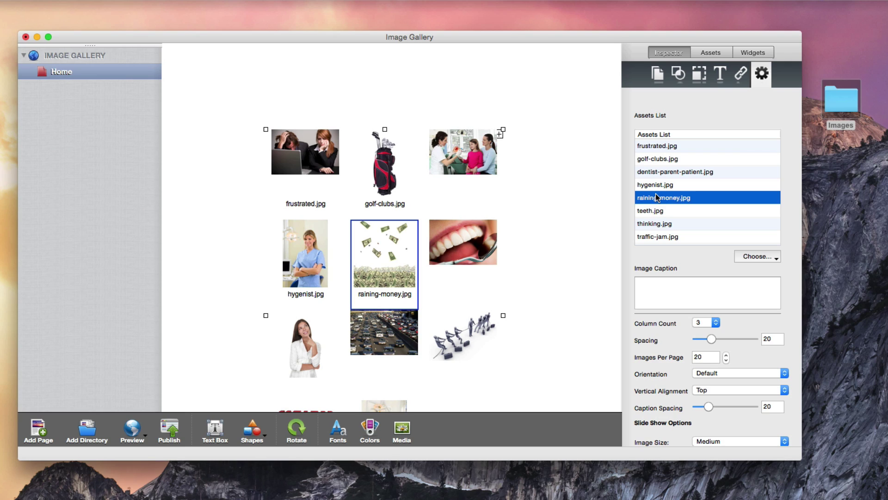
pyautogui.keyDown('shift'); pyautogui.click(659, 211); pyautogui.keyUp('shift')
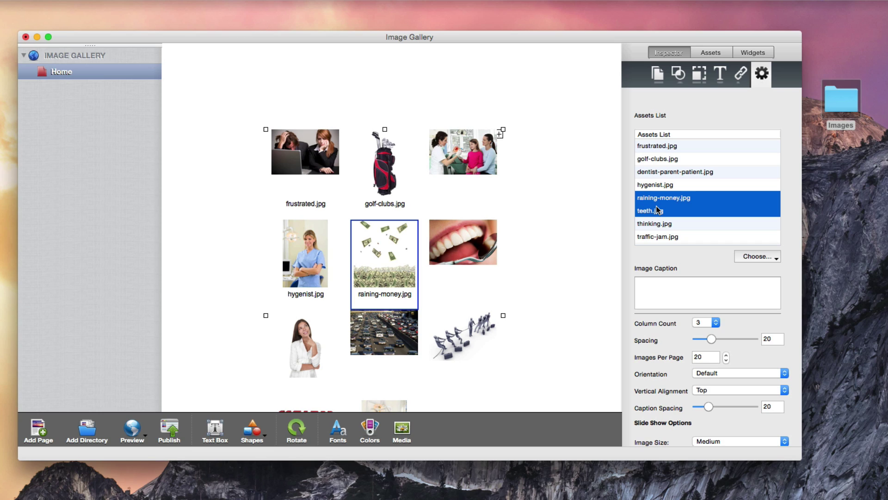
pyautogui.click(658, 146)
# Replace the captions of frustrated.jpg and golf-clubs.jpg with 'This is a caption for my image.' and 'This is another caption for this image.'
pyautogui.tripleClick(692, 284)
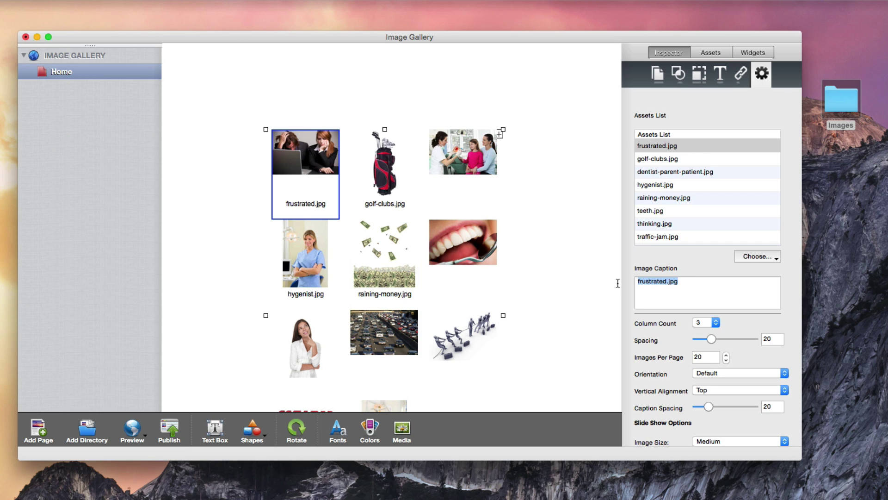
pyautogui.write('This is a caption for my image.')
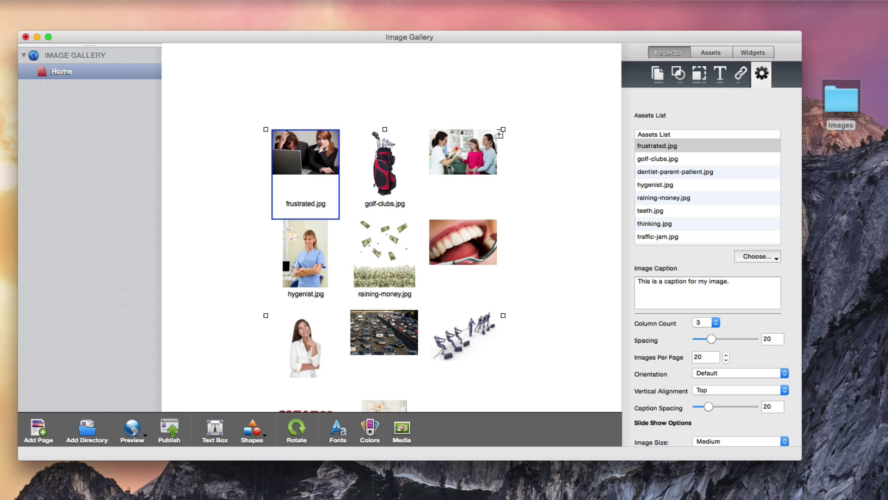
pyautogui.click(664, 160)
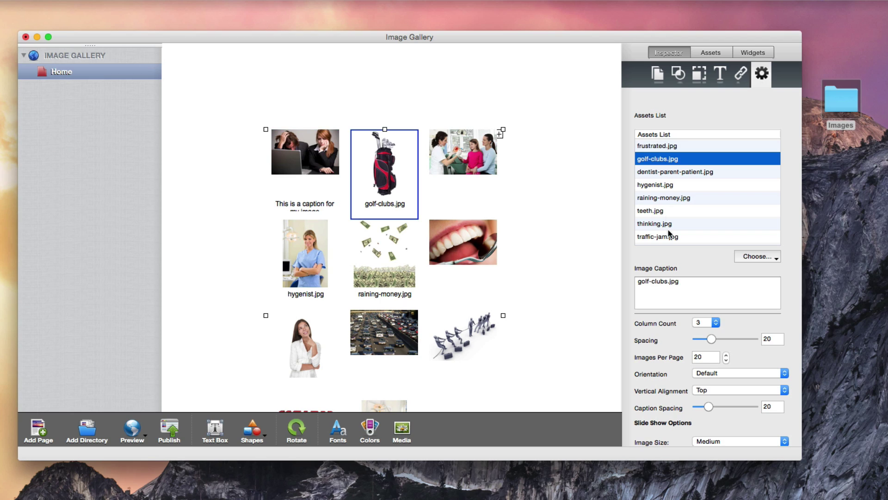
pyautogui.moveTo(694, 281); pyautogui.dragTo(631, 280)
pyautogui.write('This i')
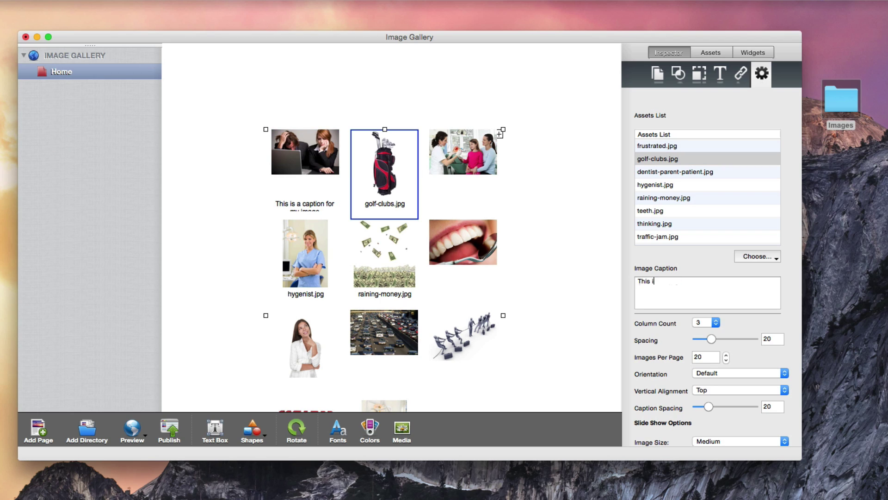
pyautogui.write('s another caption for this image.')
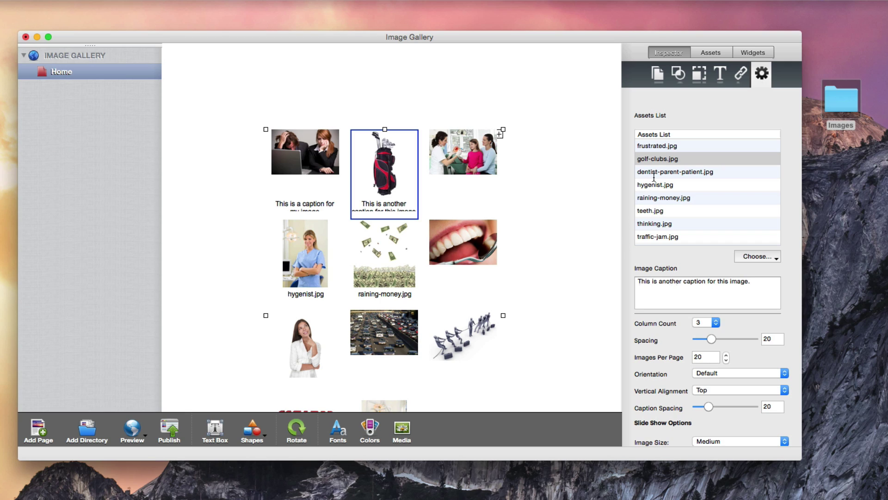
# Try 1 and 6 columns, settle on 3 columns, and widen image spacing to 24
pyautogui.click(716, 322)
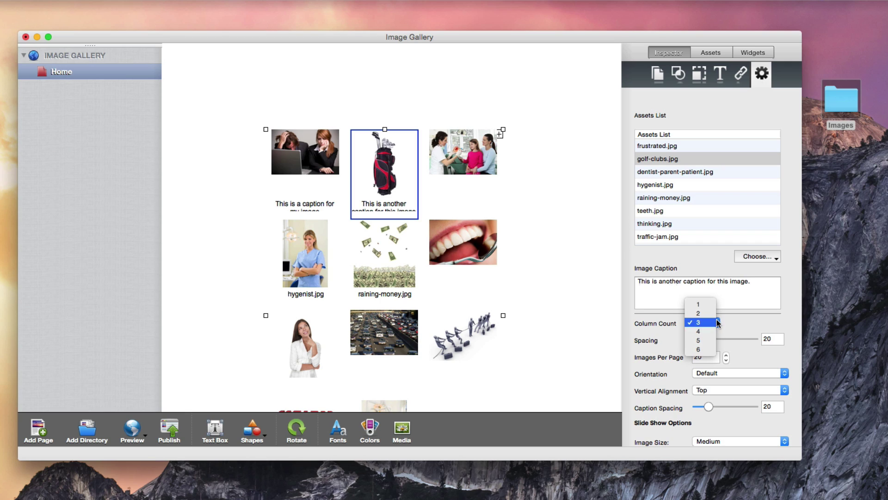
pyautogui.click(711, 303)
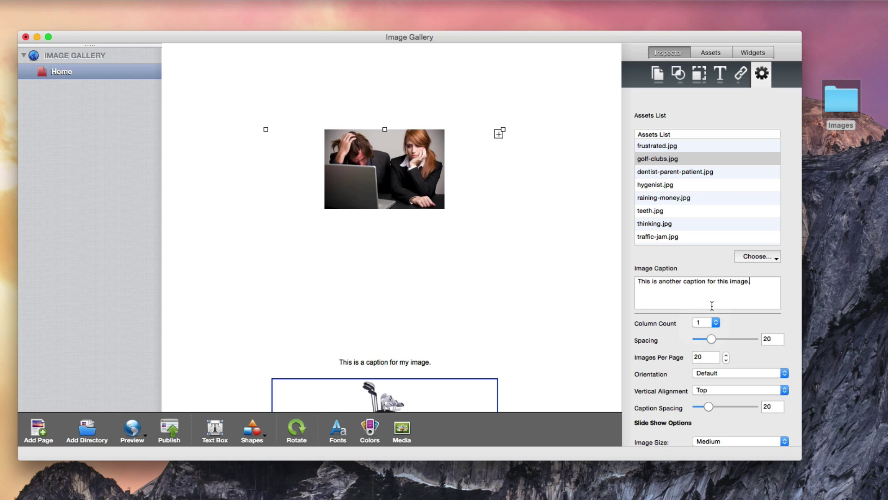
pyautogui.click(709, 322)
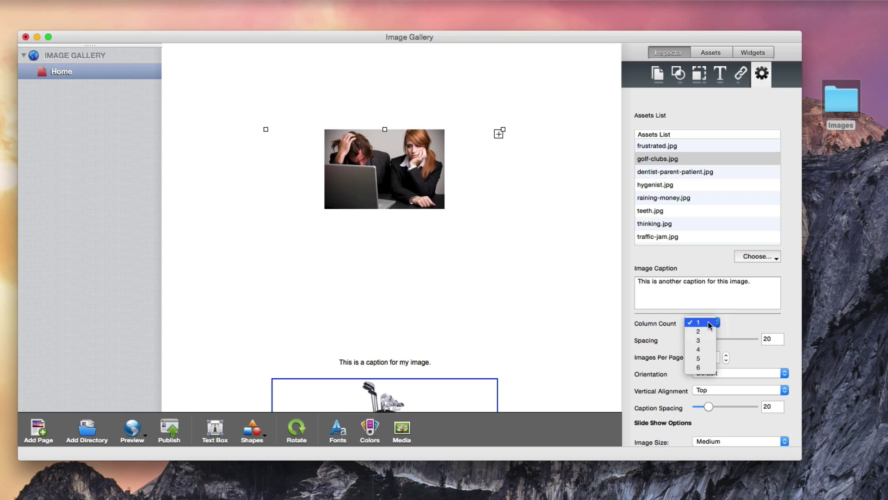
pyautogui.click(705, 365)
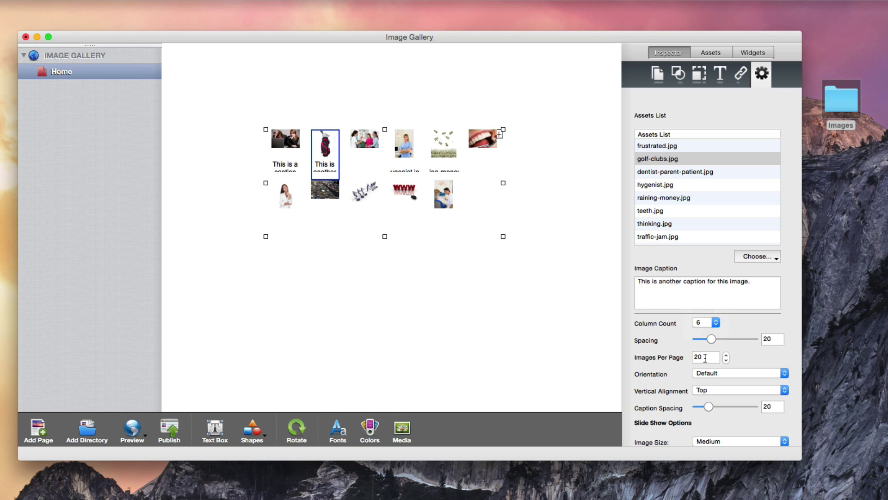
pyautogui.click(707, 322)
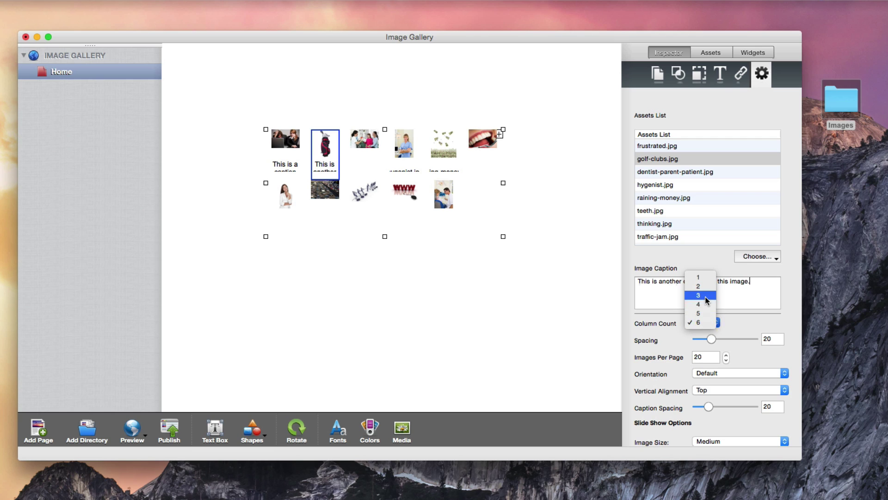
pyautogui.click(706, 295)
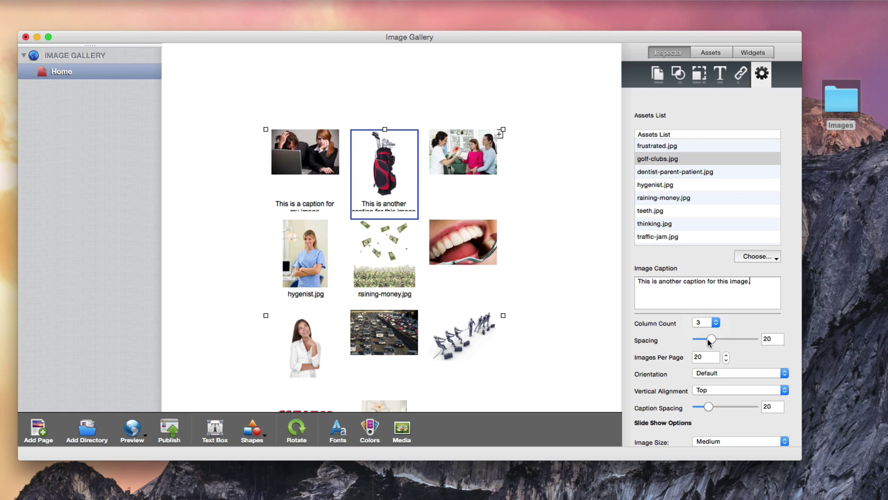
pyautogui.moveTo(711, 341)
pyautogui.mouseDown()
pyautogui.moveTo(730, 341)
pyautogui.moveTo(694, 343)
pyautogui.moveTo(758, 338)
pyautogui.moveTo(712, 338)
pyautogui.mouseUp()
# Set Images Per Page to 6, then check pagination by viewing page 2 and returning to page 1
pyautogui.click(726, 360)
pyautogui.moveTo(726, 363); pyautogui.dragTo(725, 363)
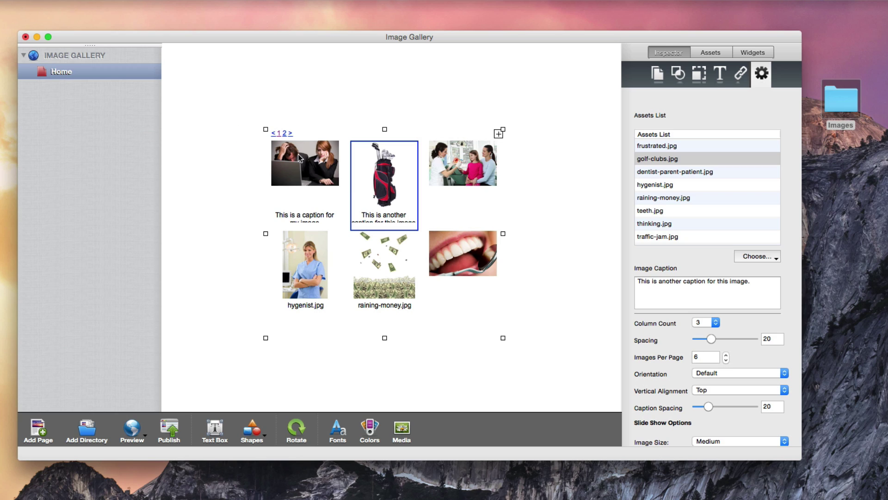
pyautogui.click(285, 134)
pyautogui.click(280, 134)
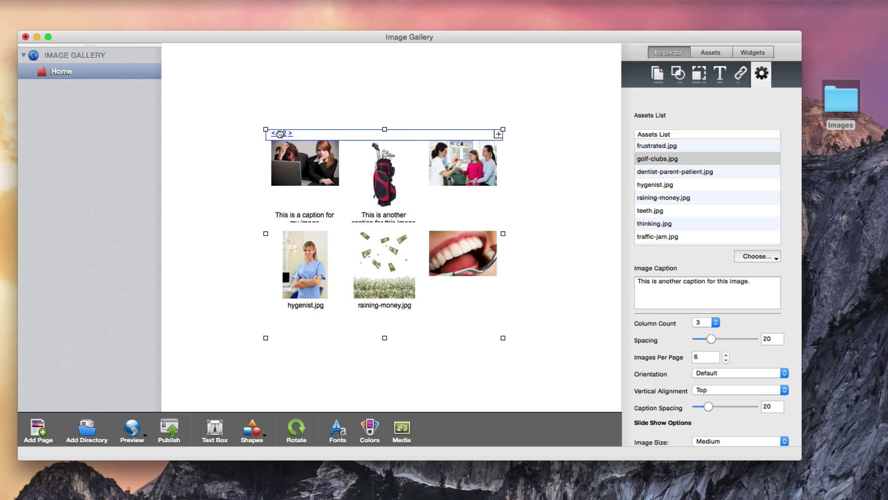
pyautogui.click(284, 134)
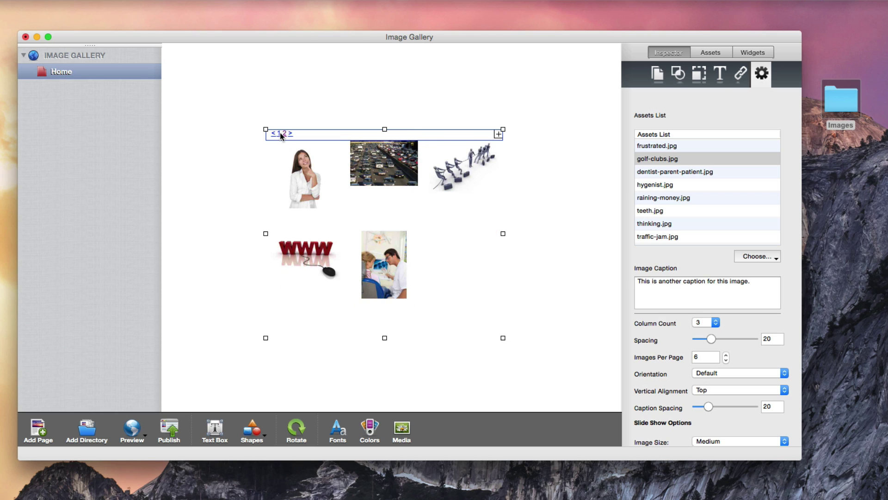
pyautogui.click(280, 133)
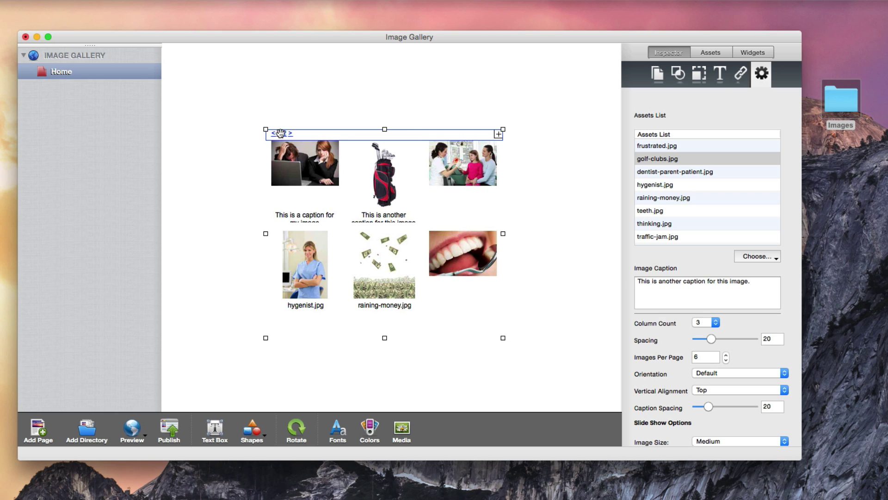
# Set the gallery's page link font to Arial Black at size 14
pyautogui.click(338, 432)
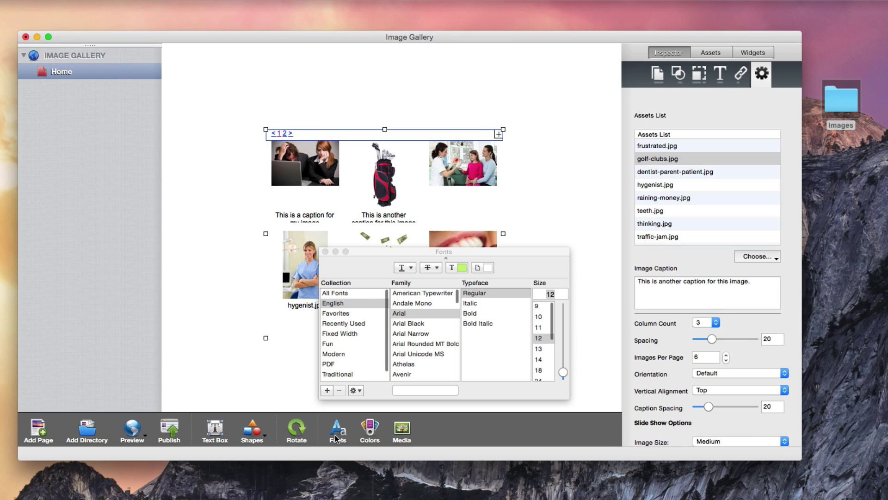
pyautogui.click(431, 323)
pyautogui.click(550, 351)
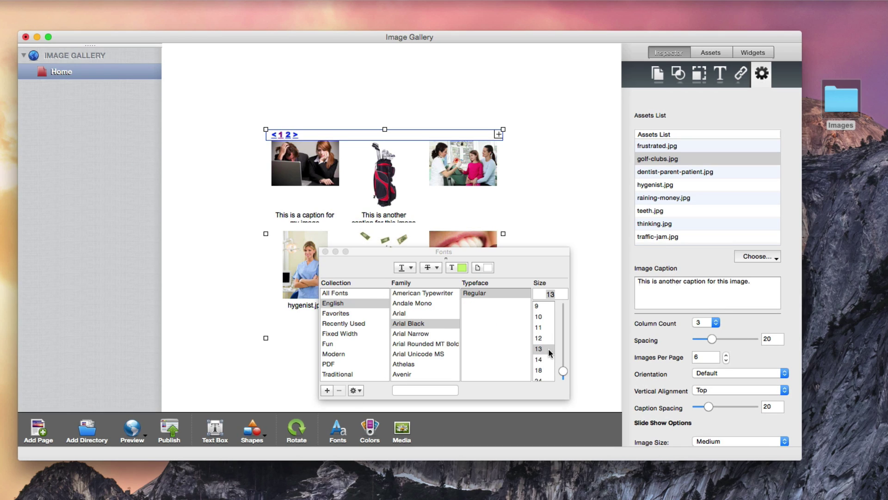
pyautogui.click(549, 359)
pyautogui.click(325, 252)
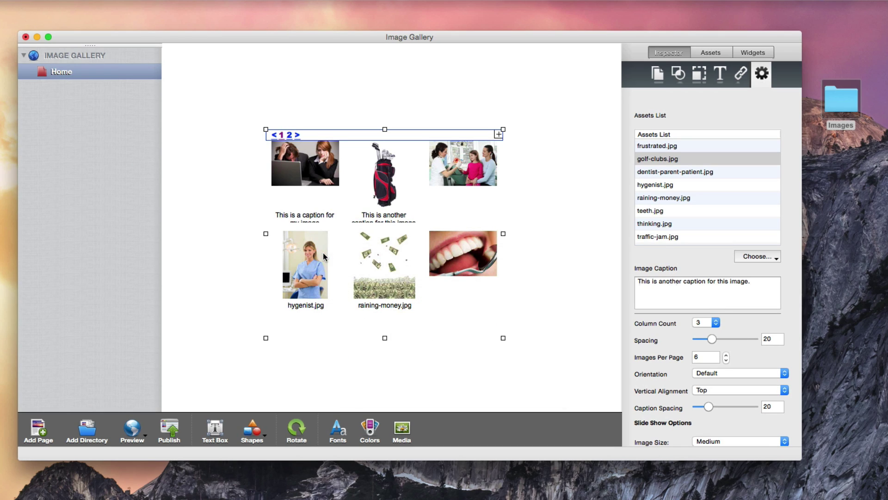
# Color the page links using Crayons: green normal, purple rollover, orange visited
pyautogui.click(740, 74)
pyautogui.click(717, 231)
pyautogui.moveTo(887, 166); pyautogui.dragTo(437, 206)
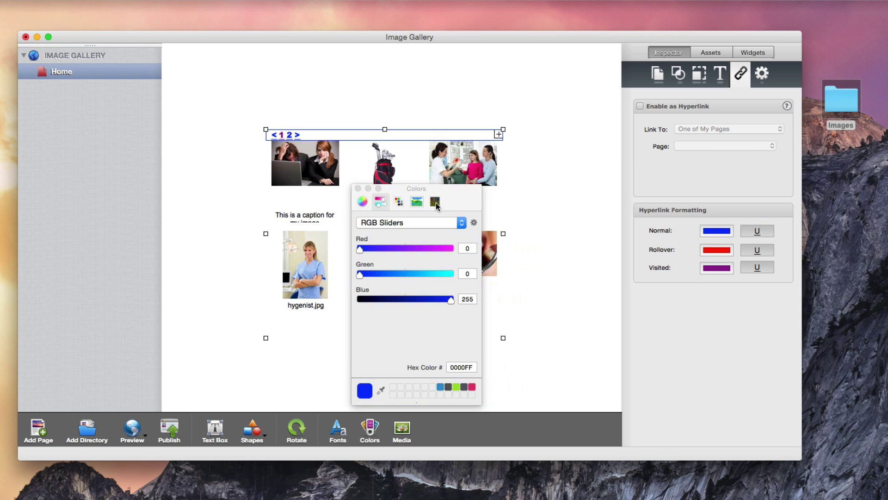
pyautogui.click(435, 202)
pyautogui.click(424, 295)
pyautogui.click(427, 284)
pyautogui.click(717, 250)
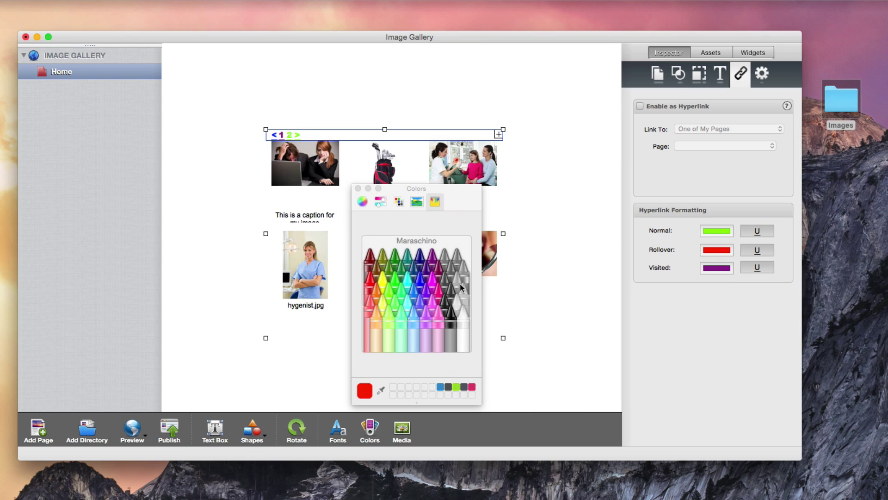
pyautogui.click(430, 296)
pyautogui.click(716, 267)
pyautogui.click(399, 279)
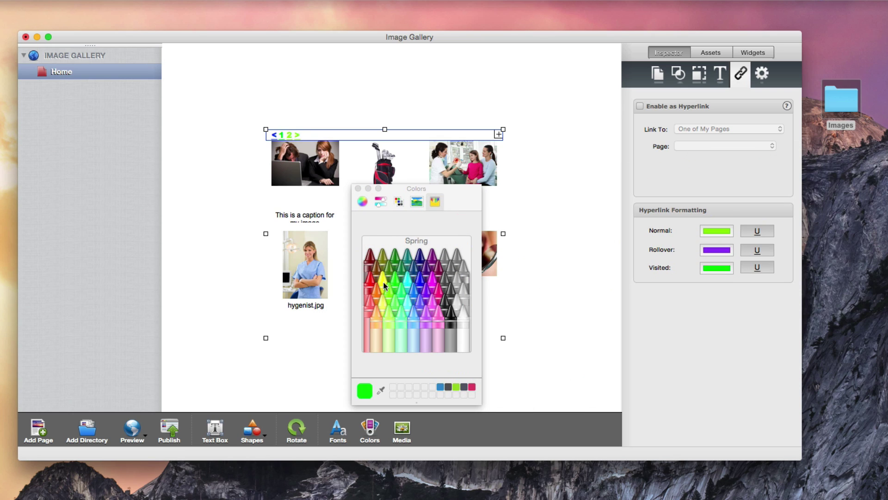
pyautogui.click(376, 290)
pyautogui.click(510, 245)
pyautogui.click(761, 73)
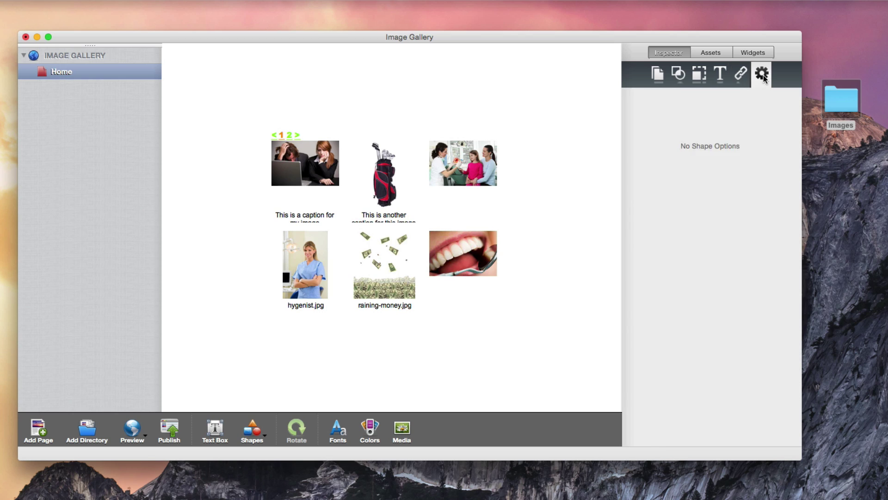
# Try Landscape, Portrait and Fit image orientations for the gallery, ending on Landscape
pyautogui.click(459, 169)
pyautogui.click(734, 373)
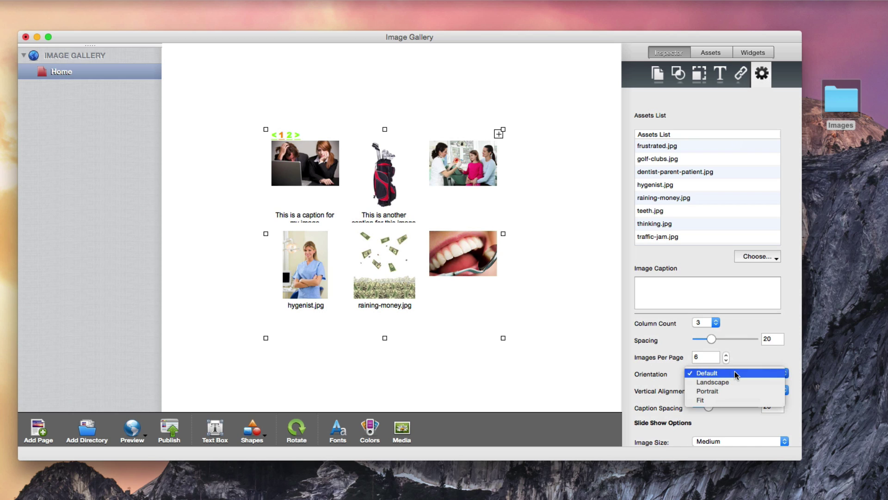
pyautogui.click(733, 381)
pyautogui.click(735, 371)
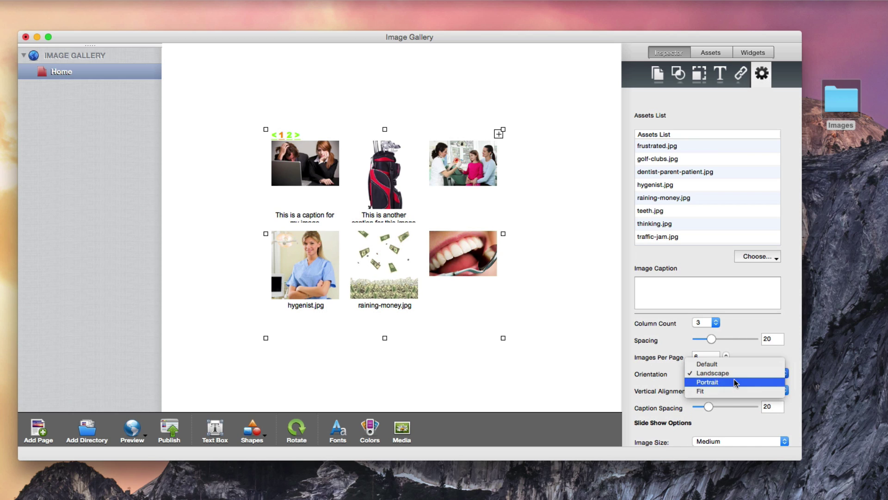
pyautogui.click(734, 380)
pyautogui.click(735, 372)
pyautogui.click(733, 379)
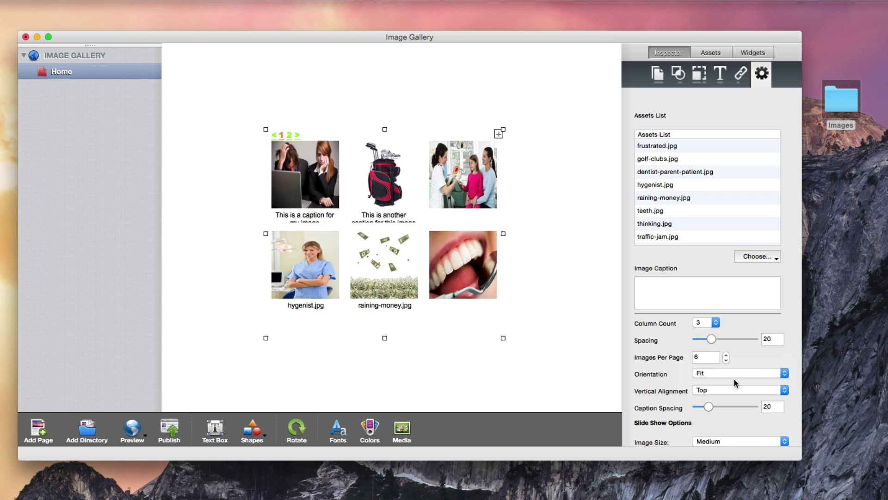
pyautogui.click(734, 373)
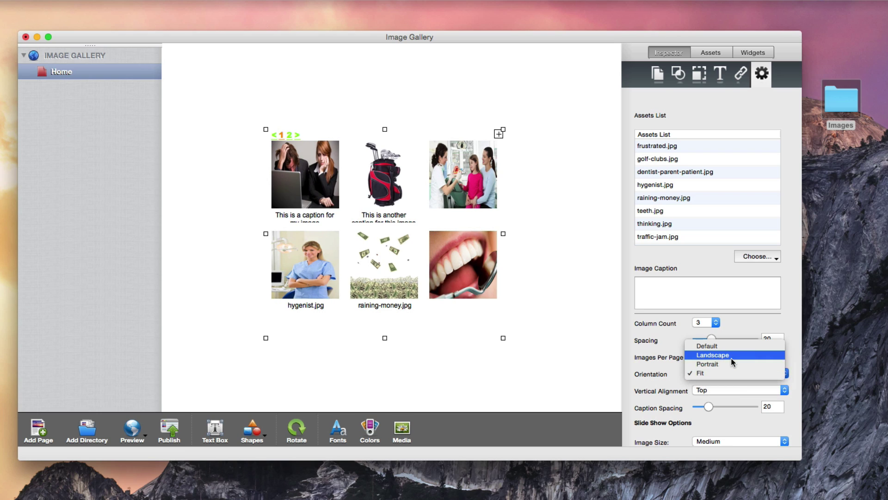
pyautogui.click(732, 360)
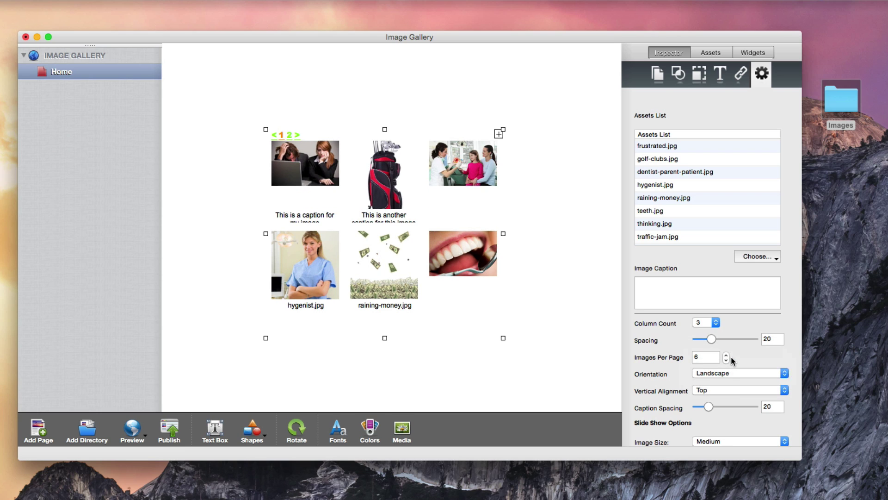
pyautogui.click(728, 388)
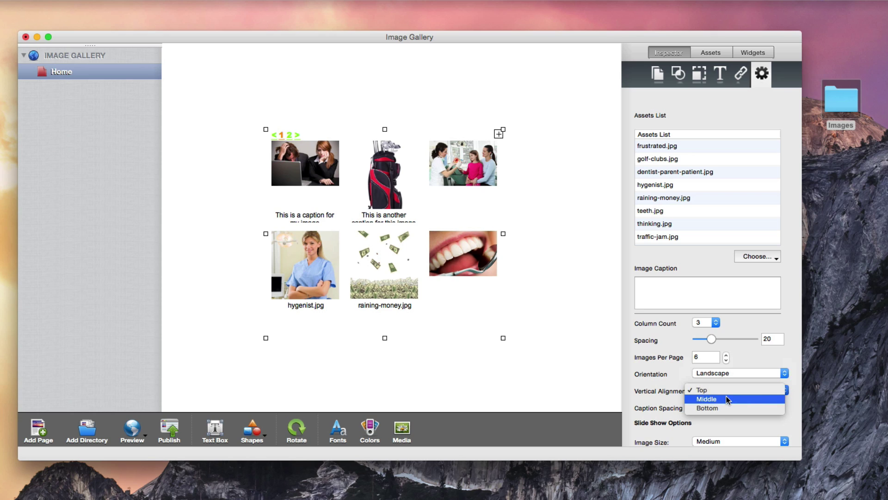
# Set the gallery's vertical alignment to Bottom and caption spacing to 50
pyautogui.click(726, 397)
pyautogui.click(727, 391)
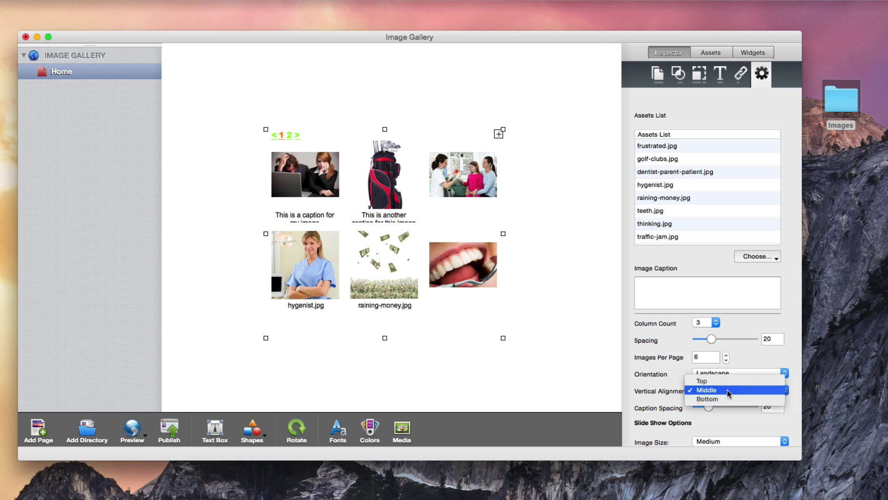
pyautogui.click(727, 398)
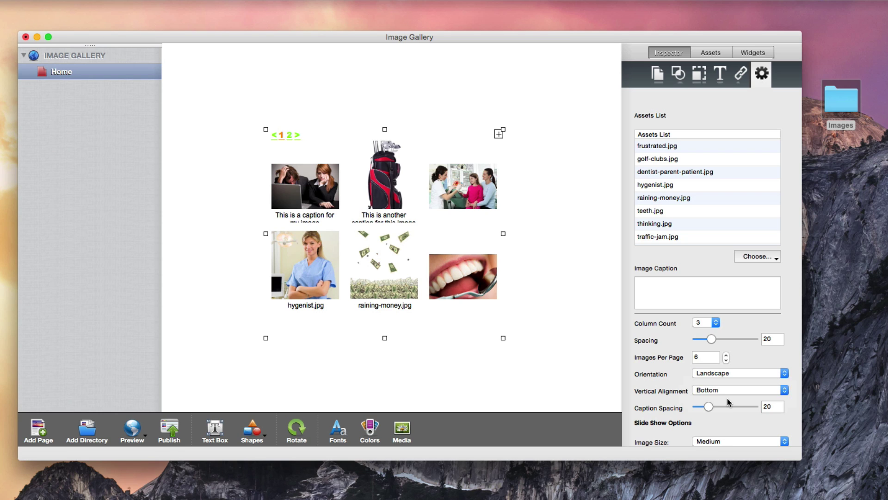
pyautogui.moveTo(711, 407); pyautogui.dragTo(726, 407)
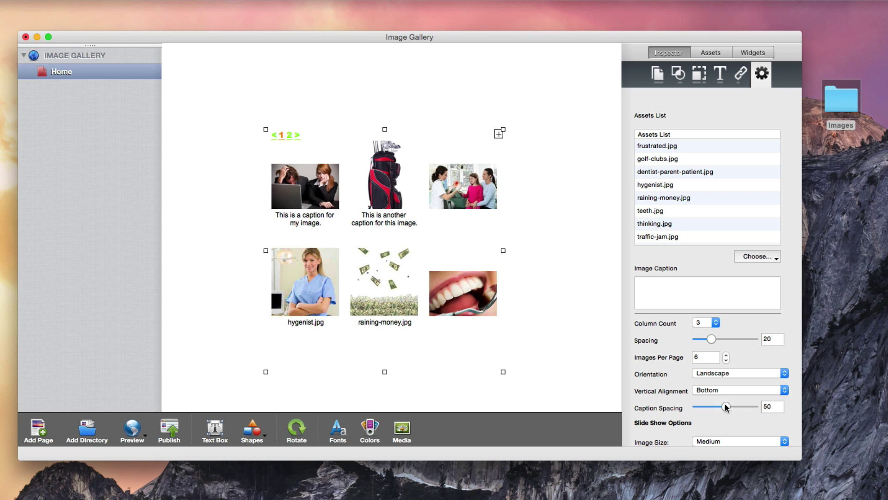
# Choose Small (Faster Download) as the slideshow image size
pyautogui.scroll(-4, 702, 412)
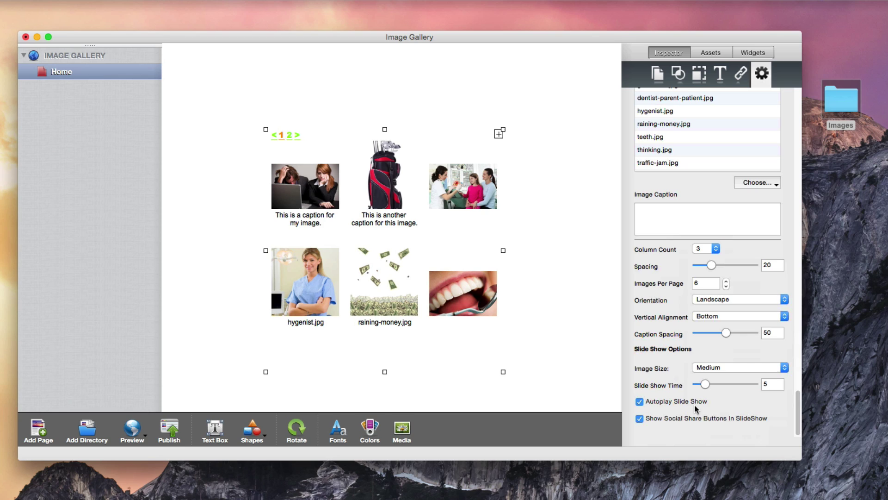
pyautogui.click(753, 367)
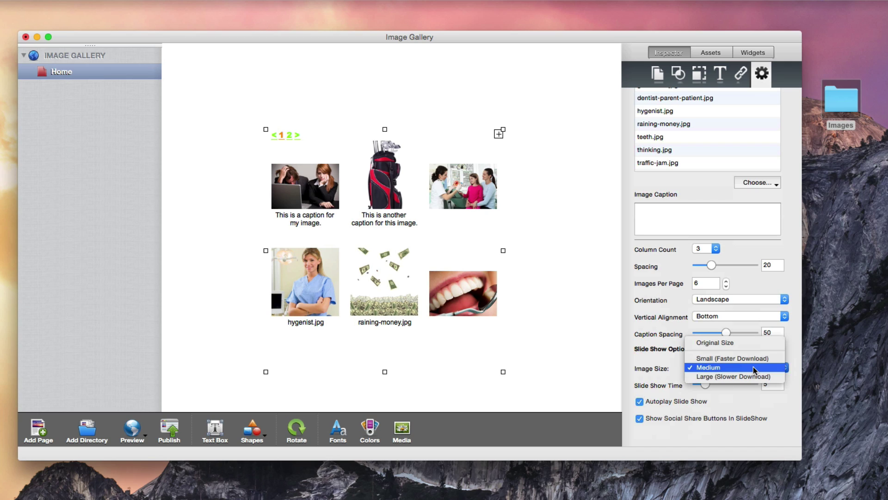
pyautogui.click(753, 358)
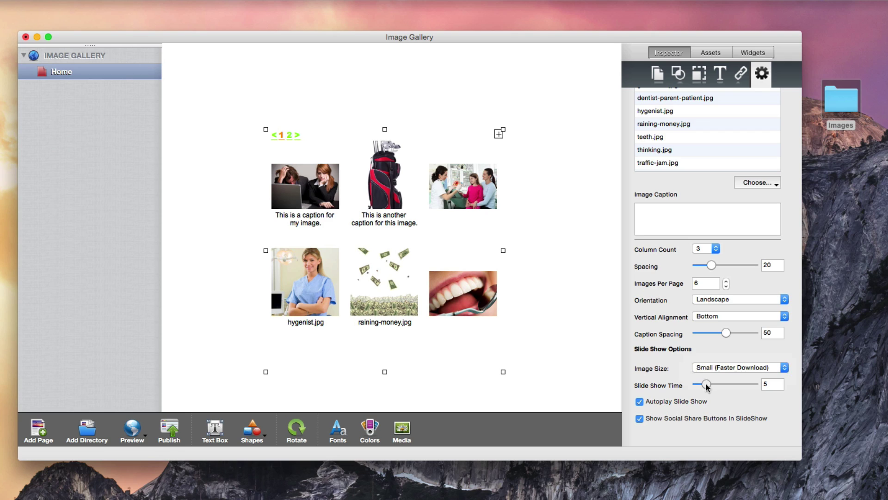
# Set slideshow time to 7, leave Autoplay on, and turn off slideshow social share buttons
pyautogui.moveTo(706, 386); pyautogui.dragTo(711, 387)
pyautogui.click(640, 402)
pyautogui.click(639, 401)
pyautogui.click(640, 419)
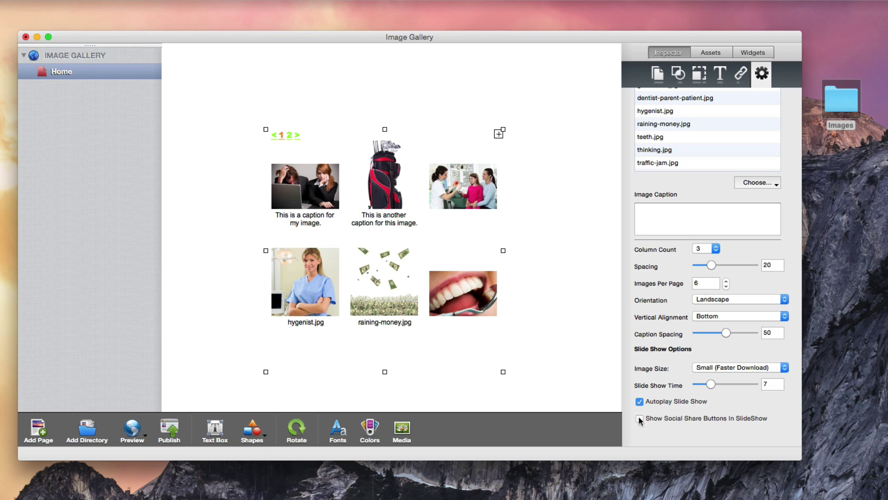